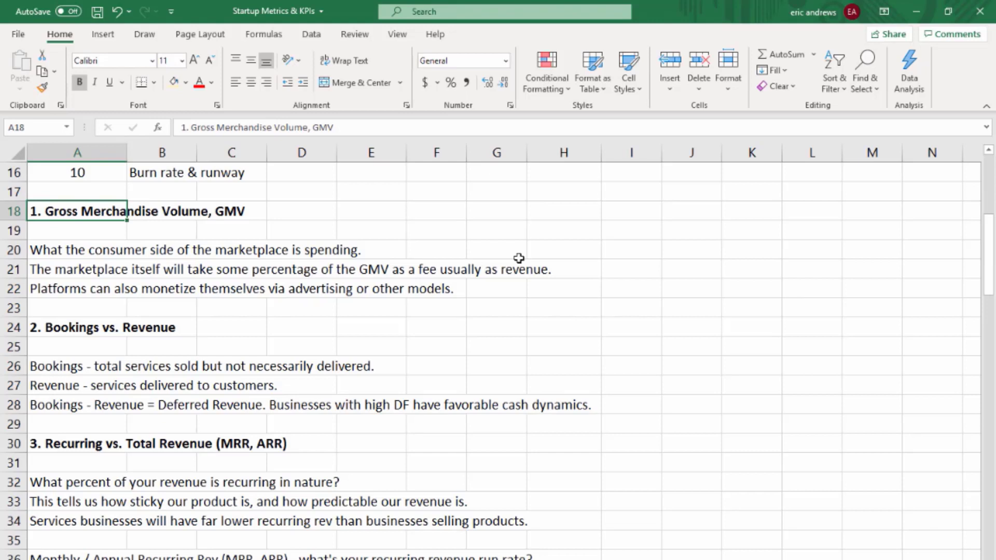
{"action": "key", "text": "Down"}
{"action": "key", "text": "Down"}
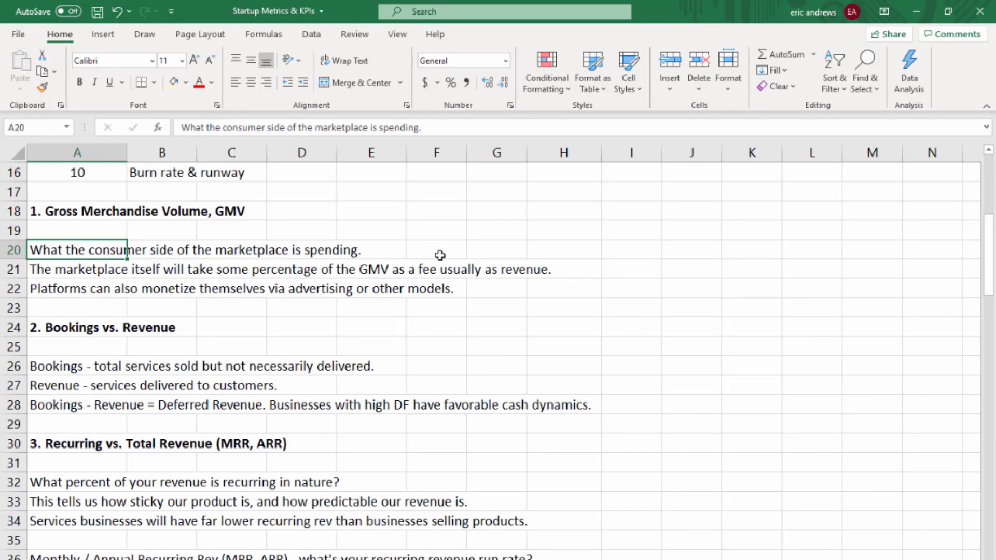
{"action": "left_click", "coordinate": [83, 273]}
{"action": "left_click", "coordinate": [69, 288]}
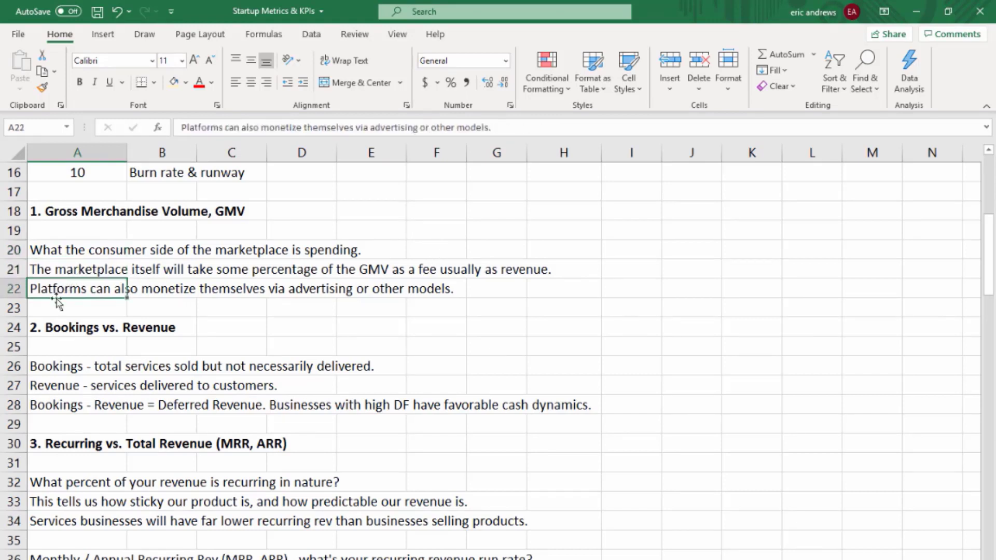
{"action": "left_click", "coordinate": [55, 308]}
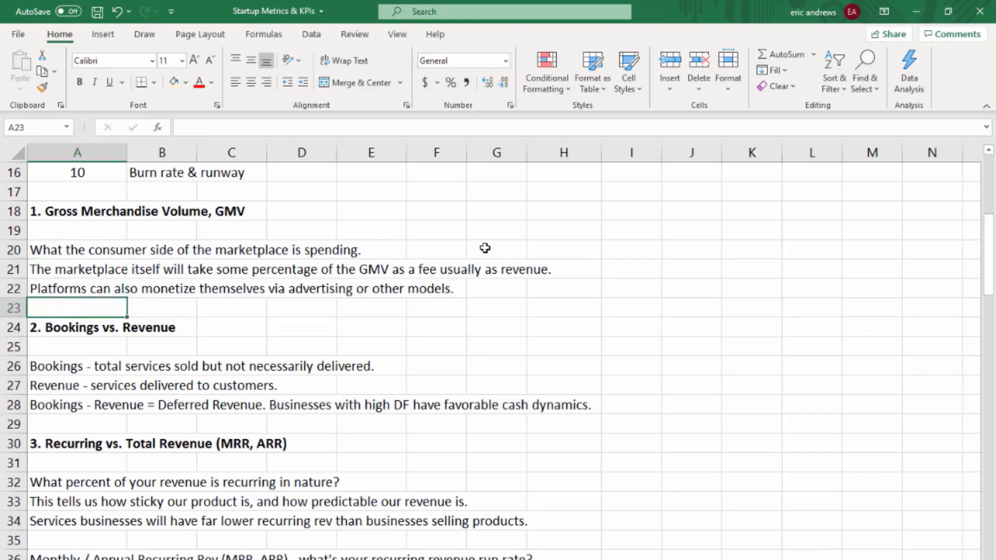